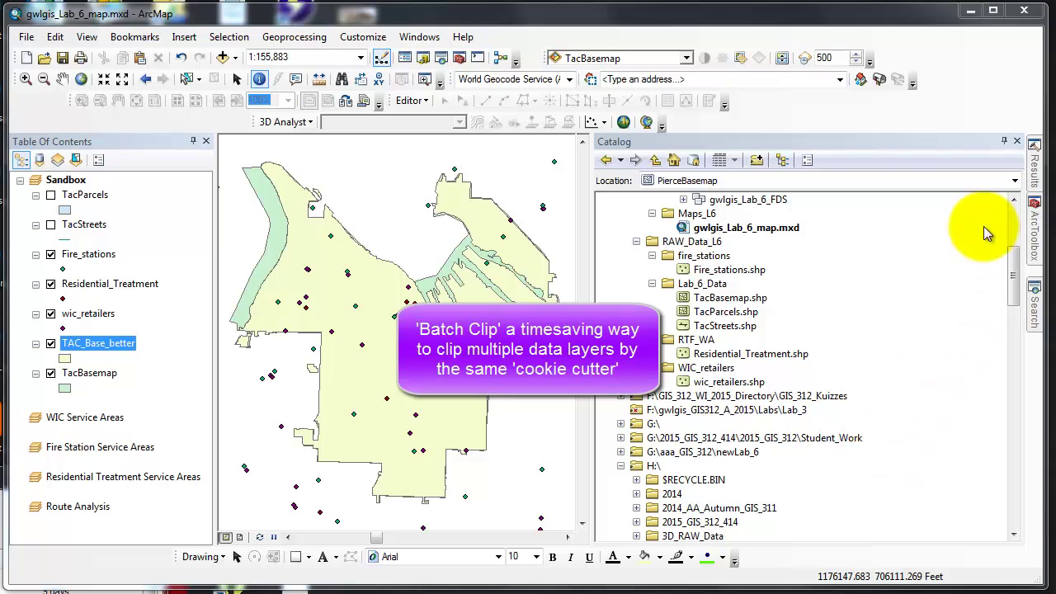
From ArcToolbox, open the Analysis Tools > Extract > Clip tool in batch mode
click(1034, 227)
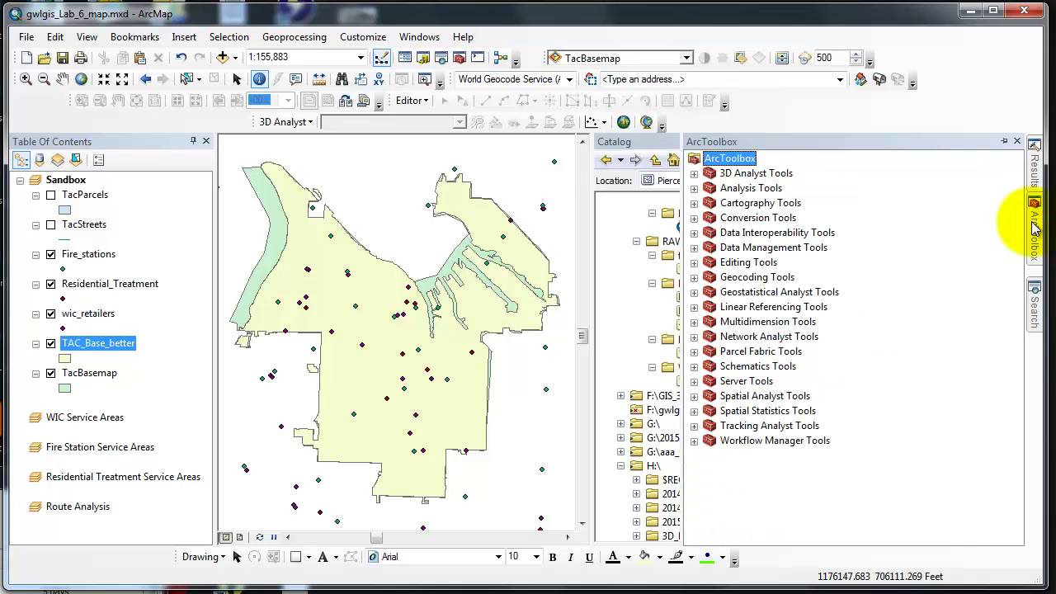
click(694, 188)
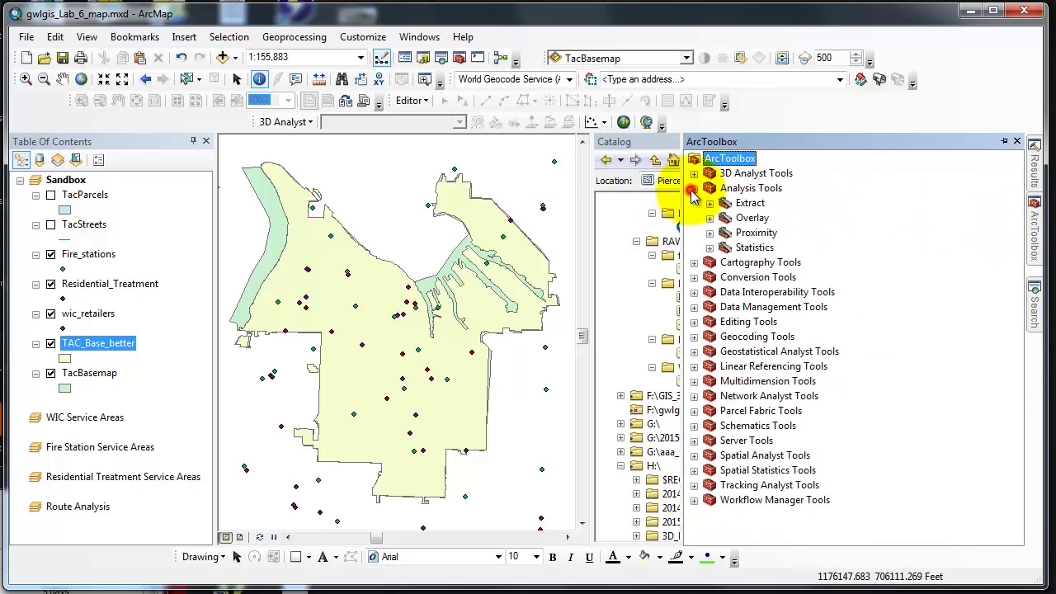
click(710, 203)
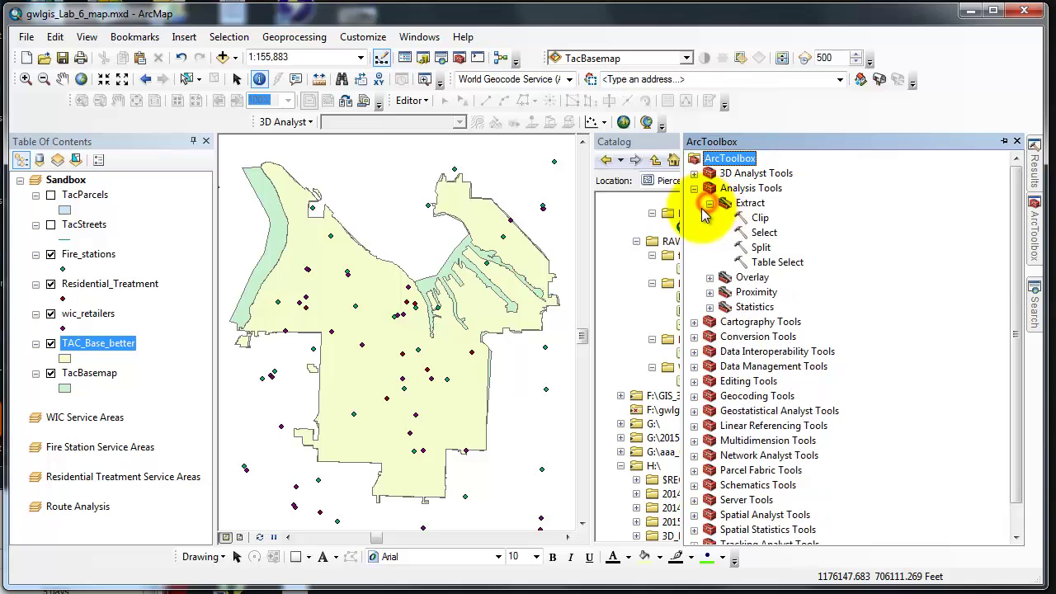
right_click(759, 219)
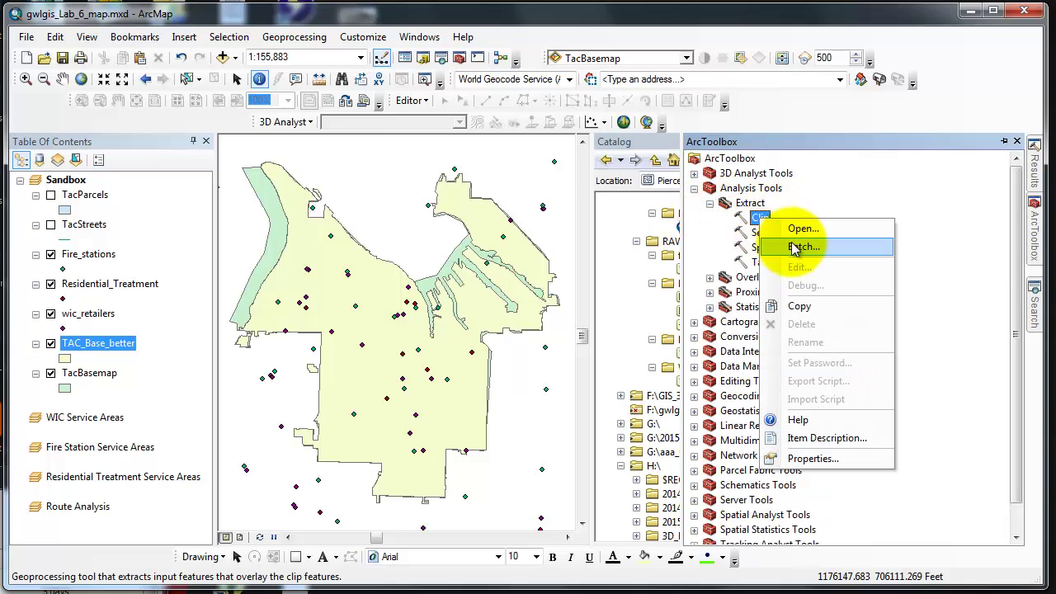
click(800, 246)
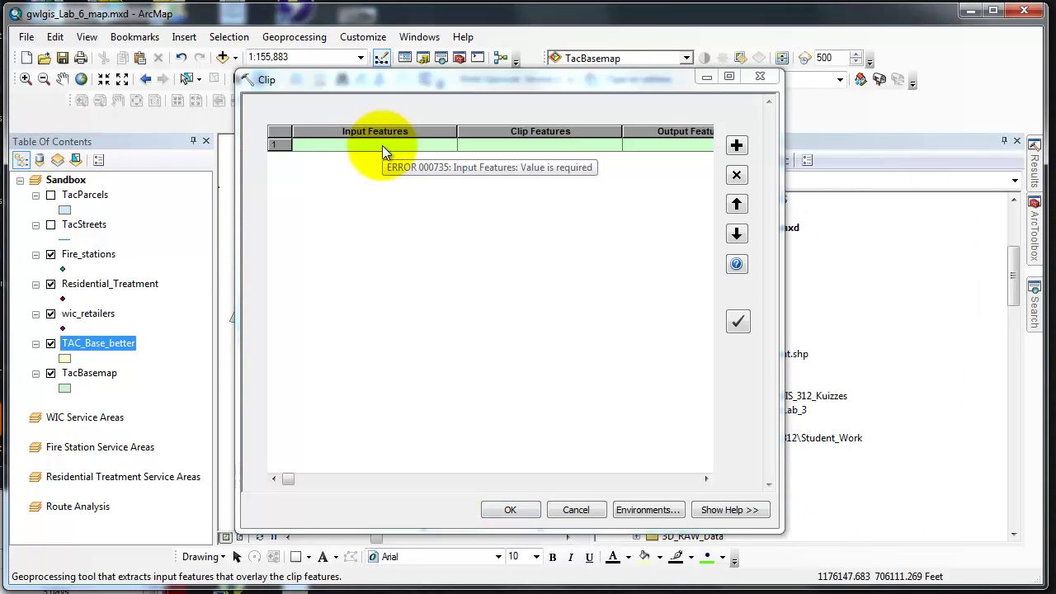
Add three batch rows with input features Fire_stations, wic_retailers and Residential_Treatment
click(382, 145)
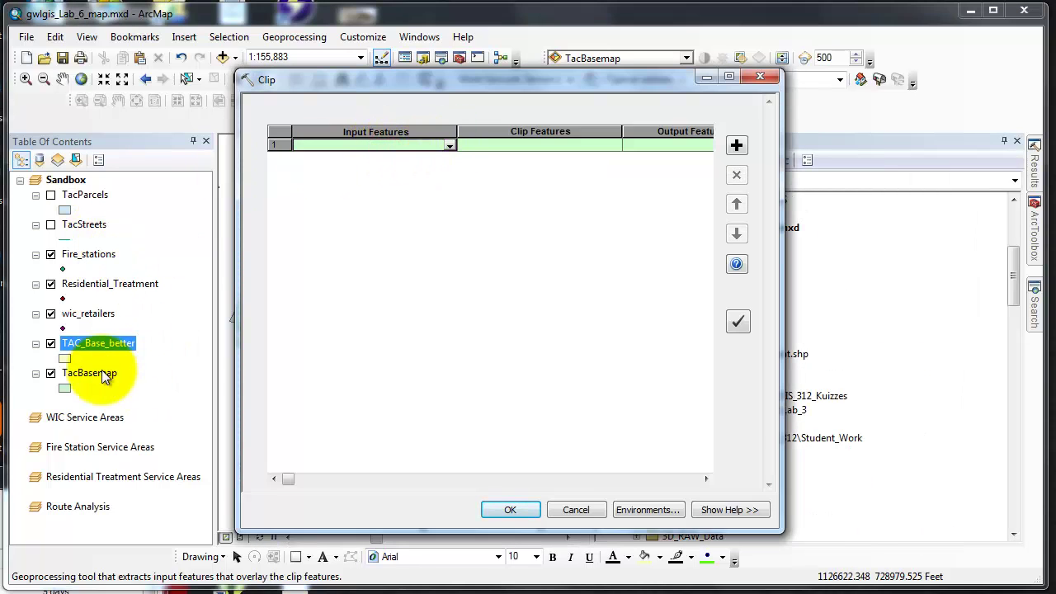
mouse_move(375, 145)
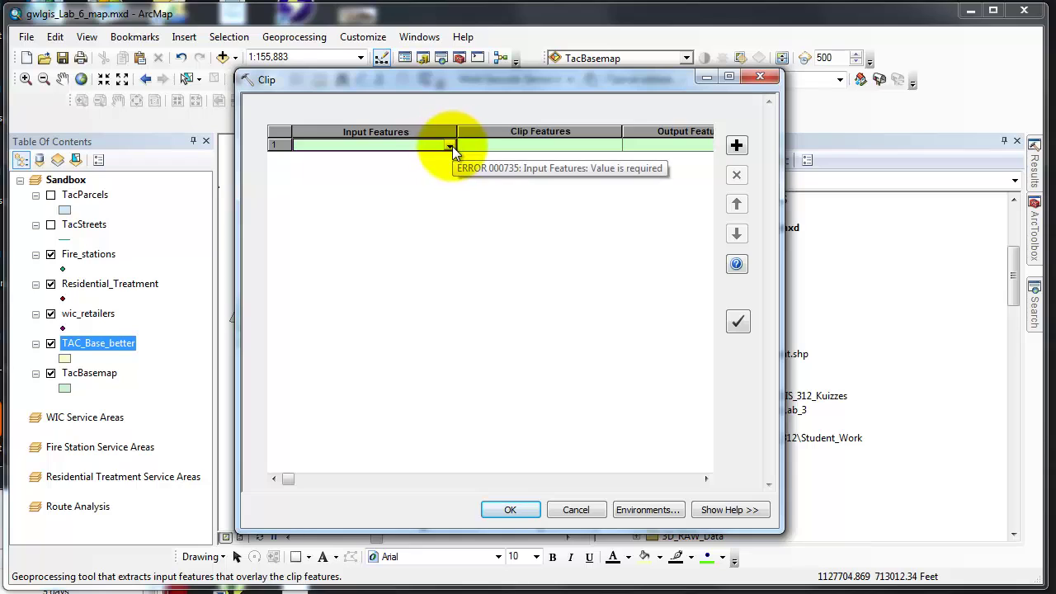
click(450, 146)
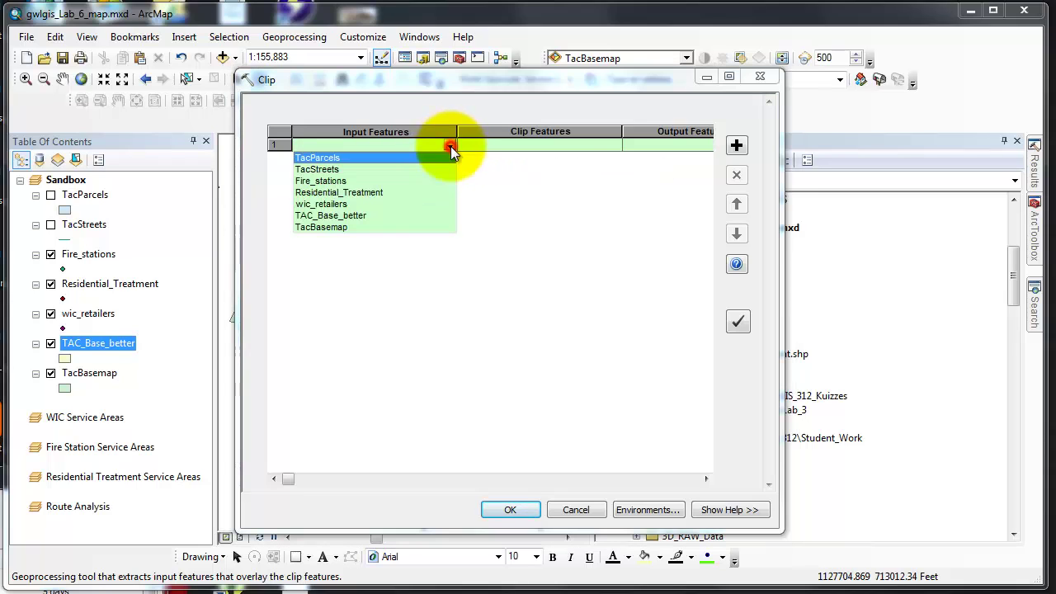
click(320, 181)
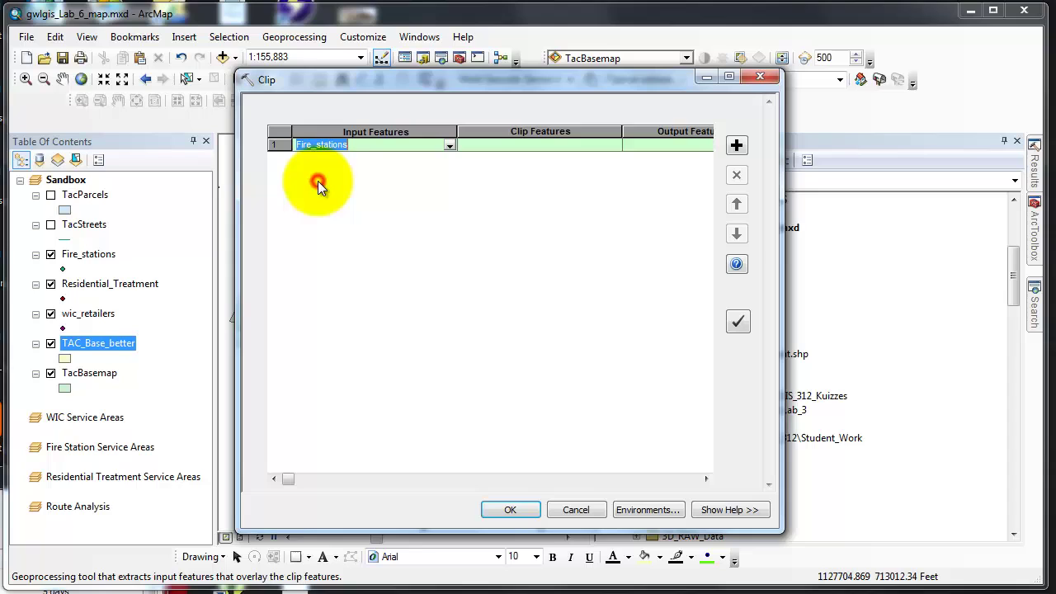
click(736, 145)
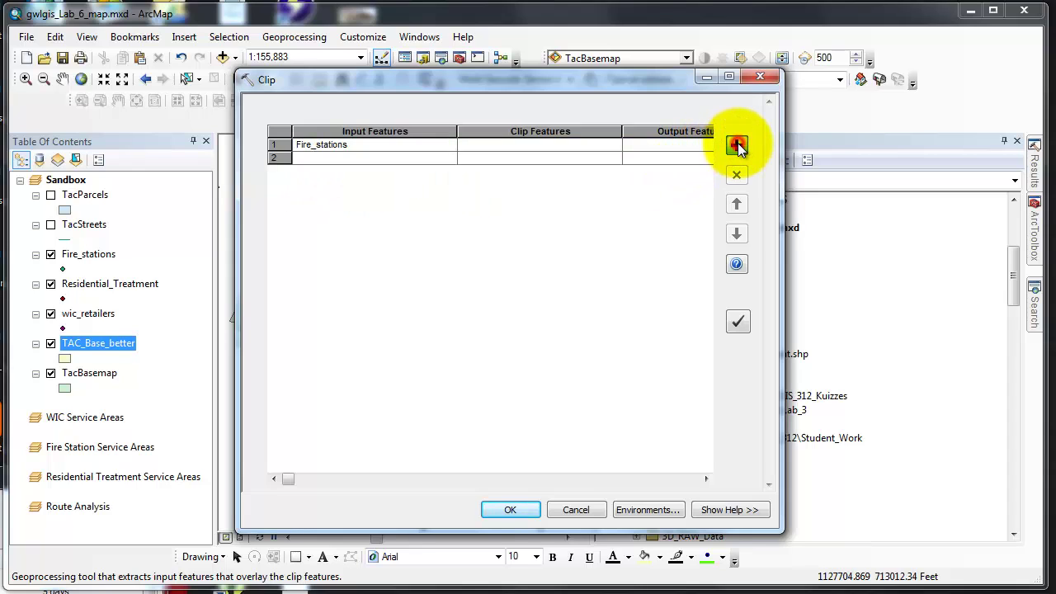
click(430, 158)
click(448, 158)
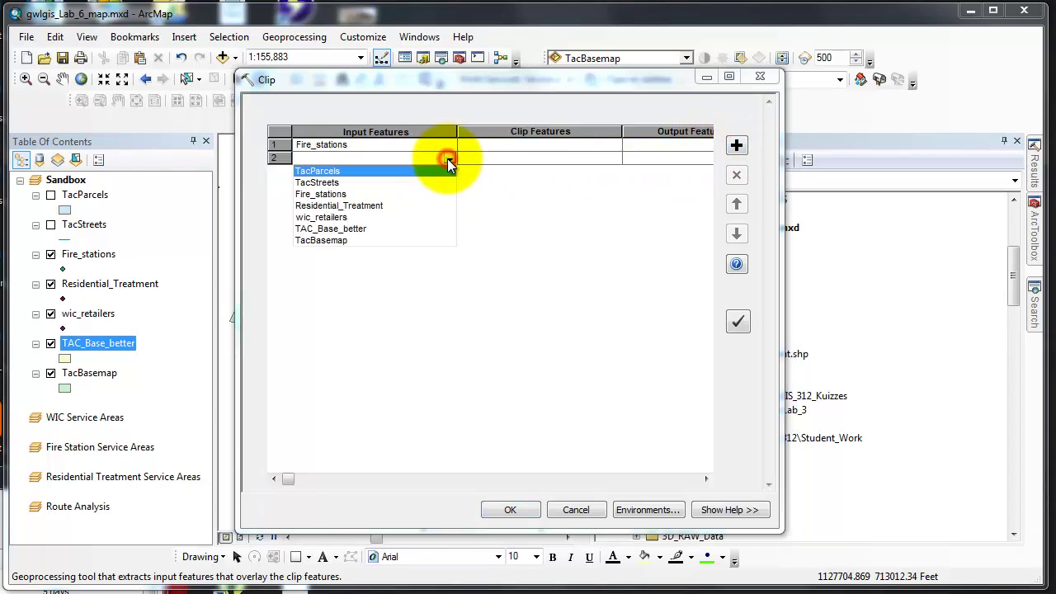
click(326, 217)
click(736, 146)
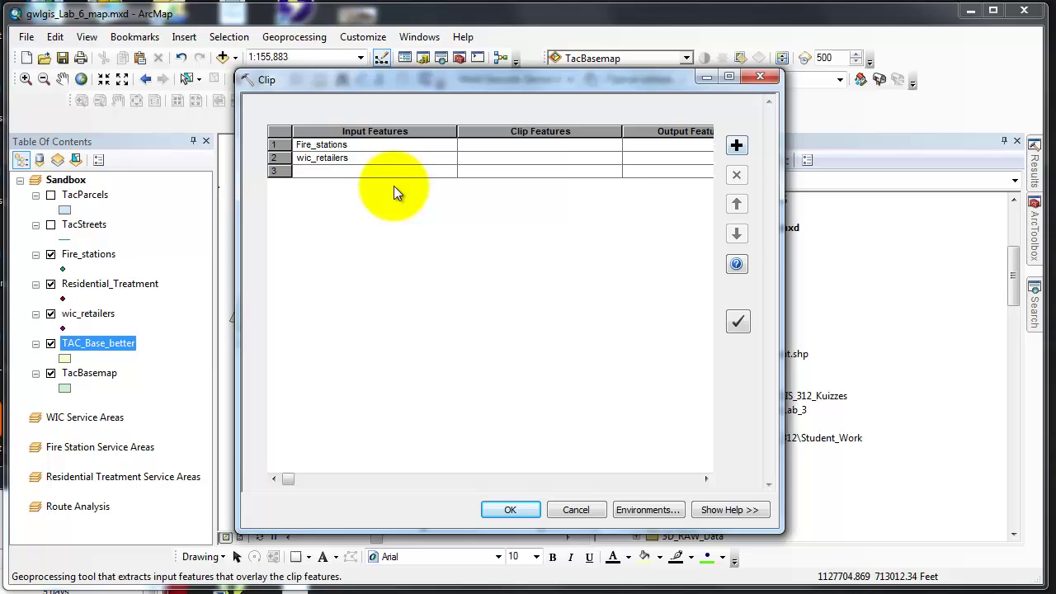
click(445, 169)
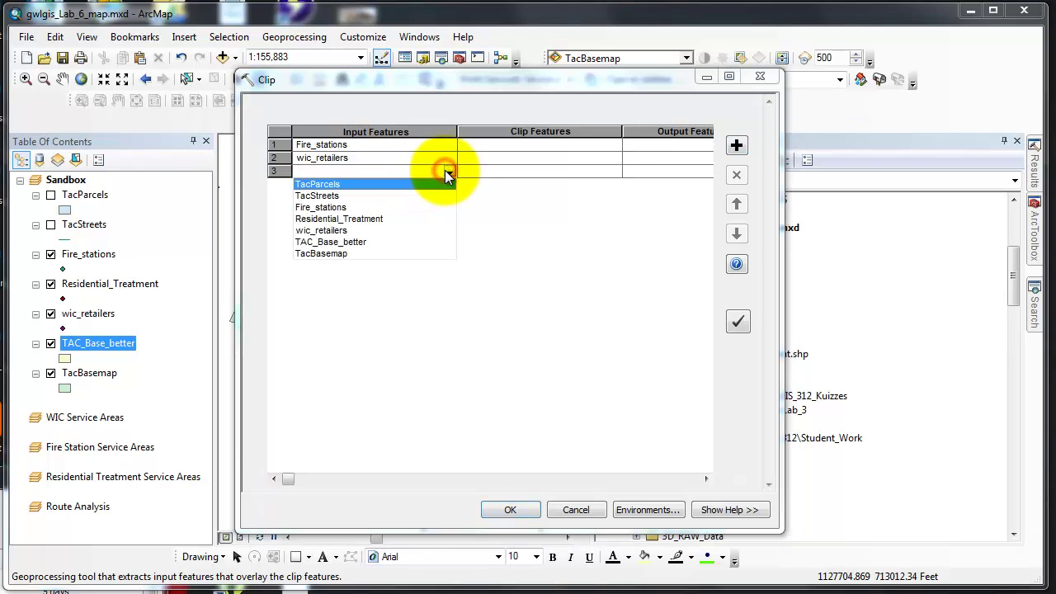
click(367, 218)
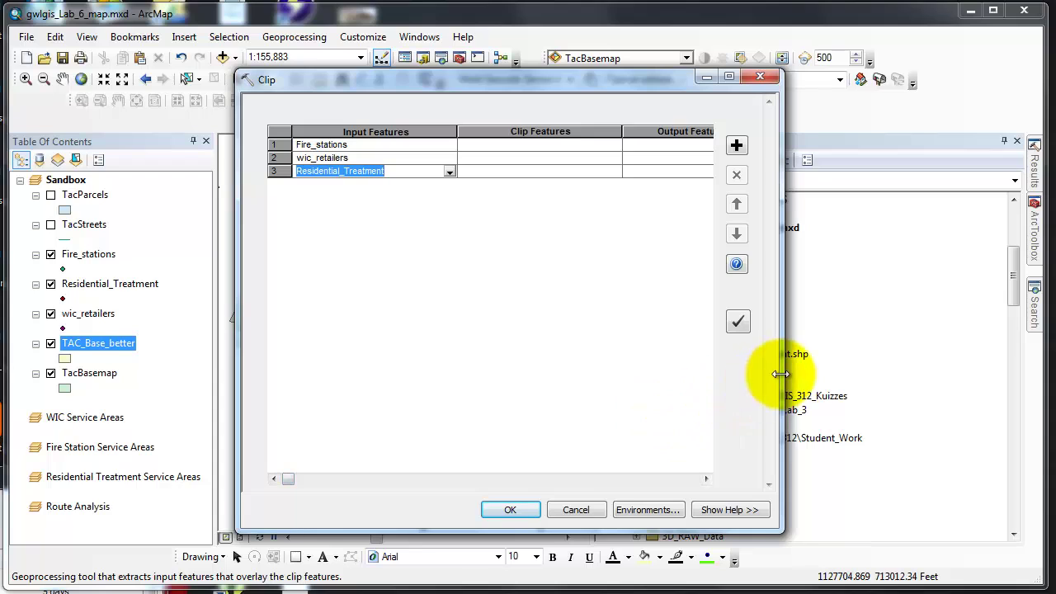
Name the outputs TAC_FireStations, TAC_WIC_Retail and TAC_ResTreatment in the Lab_6 folder
drag(781, 374, 989, 375)
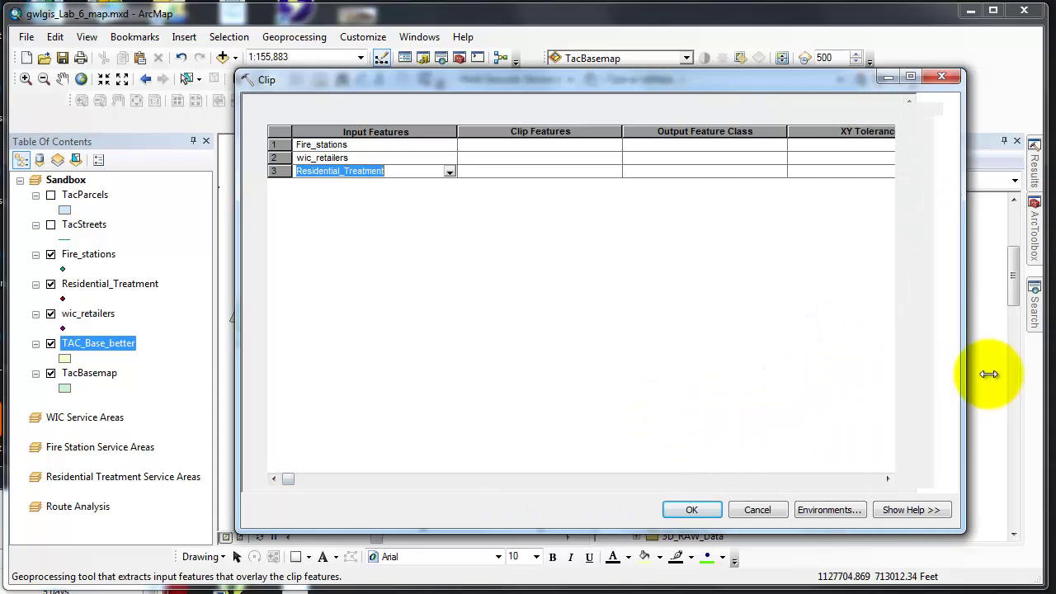
click(685, 144)
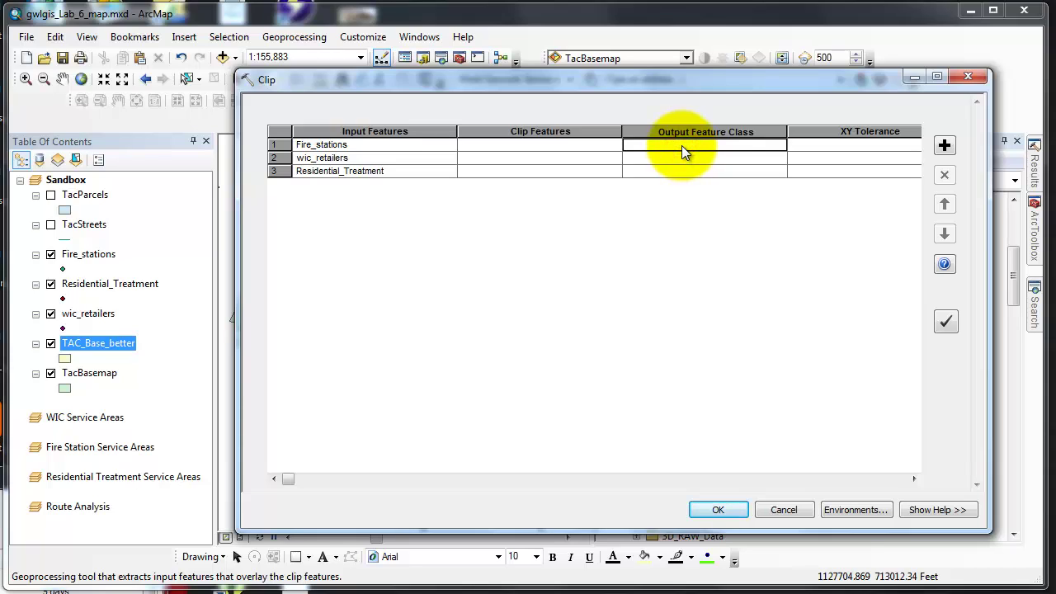
text(TAC_FireStations)
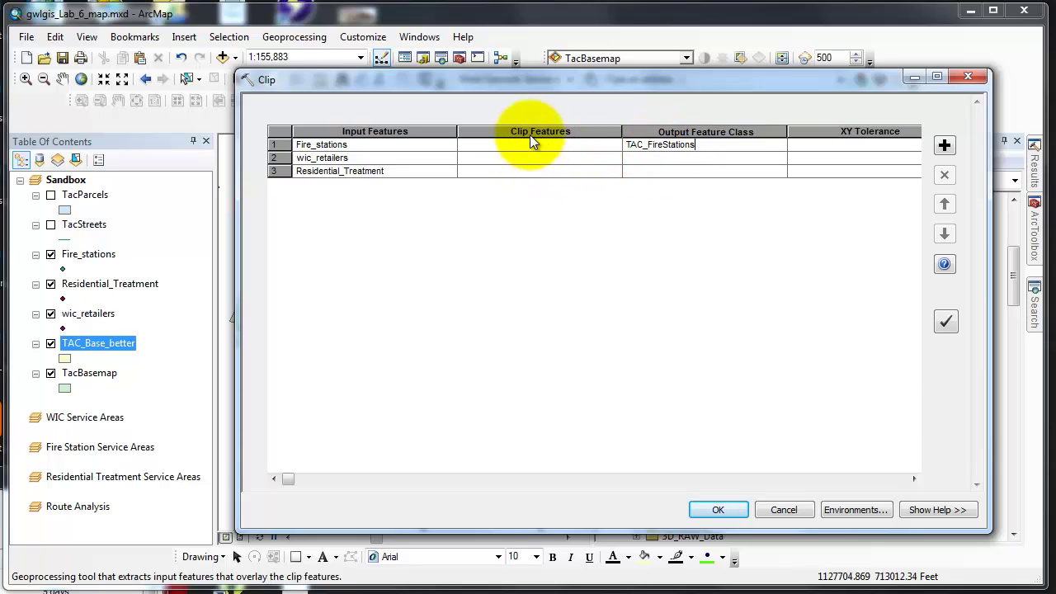
click(660, 157)
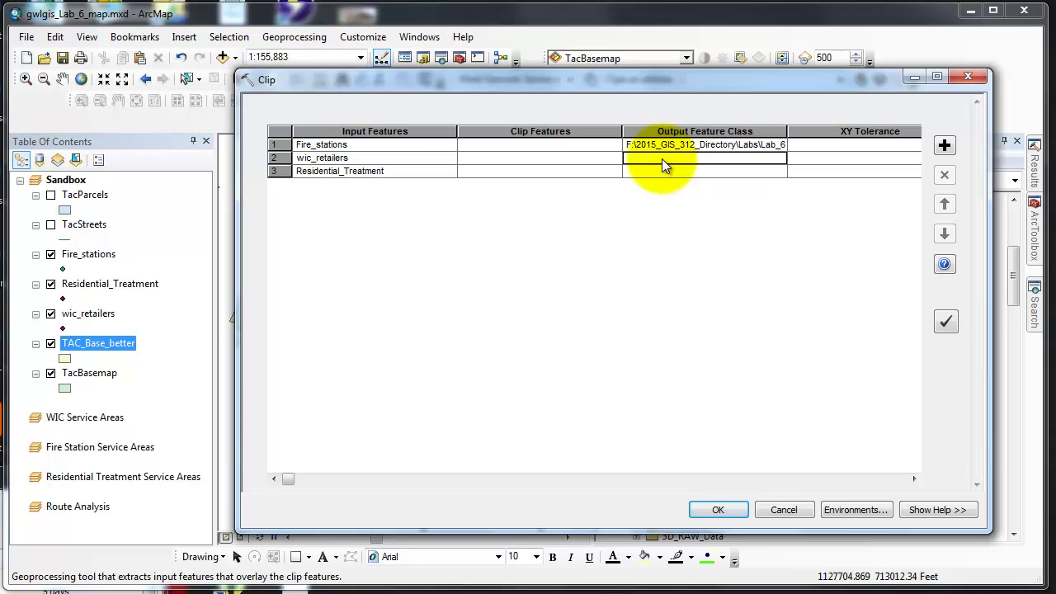
text(TAC_WIC_Retail)
click(671, 178)
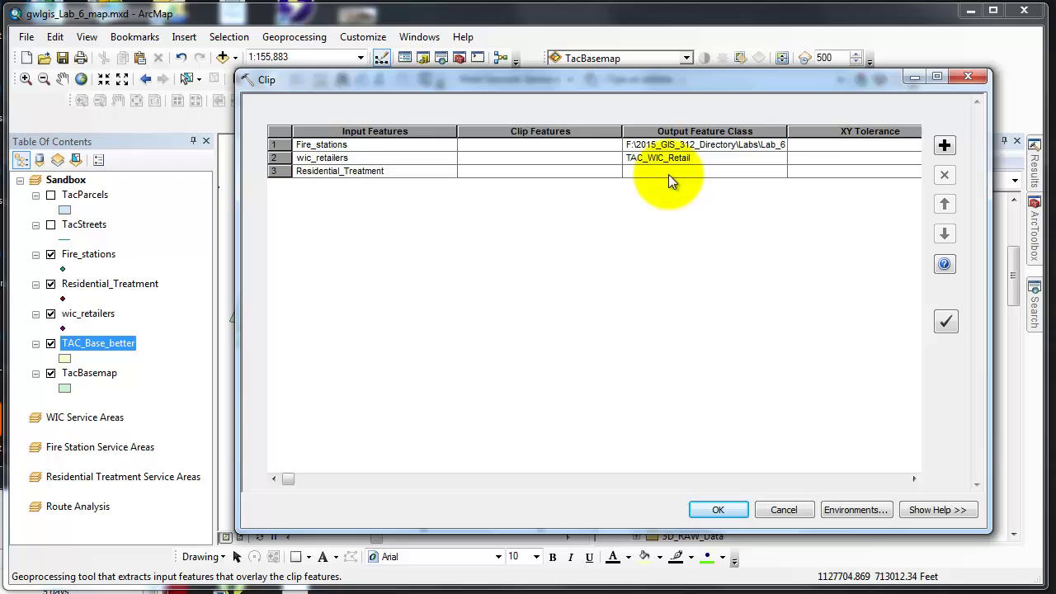
click(669, 174)
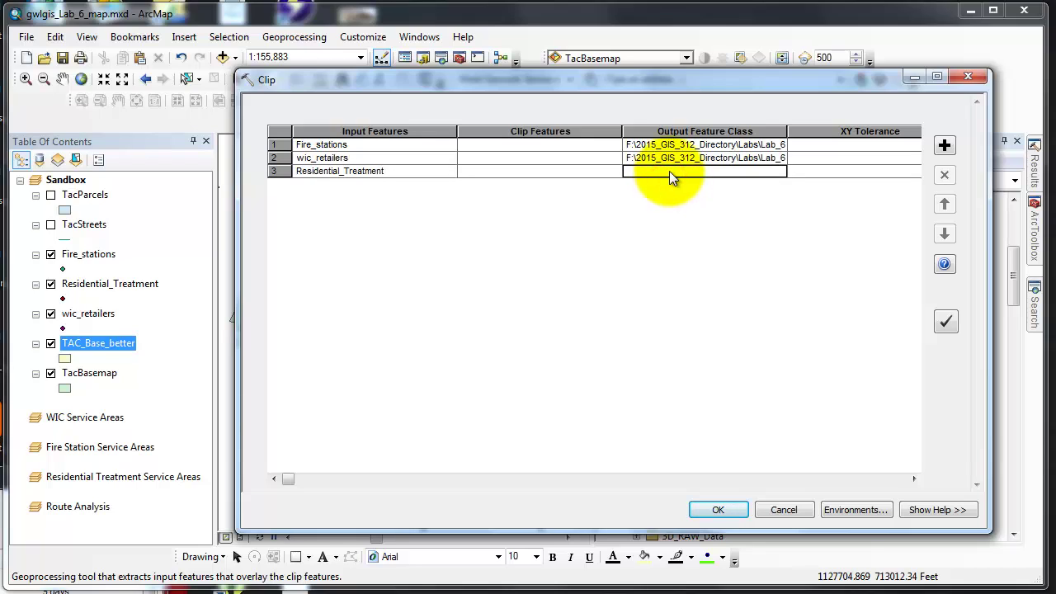
text(TAC_ResTreat)
text(ment)
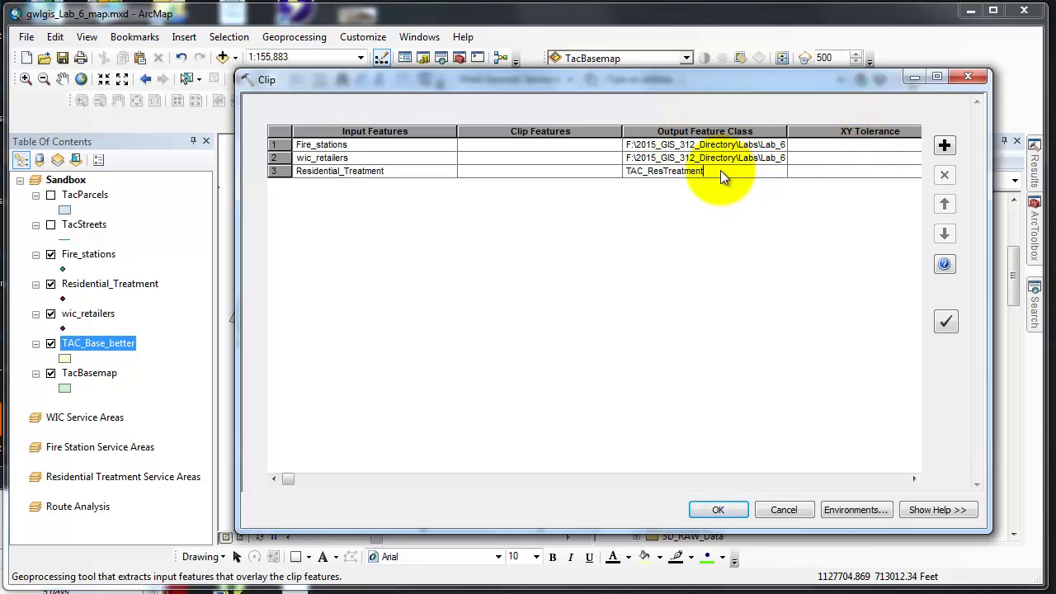
click(585, 188)
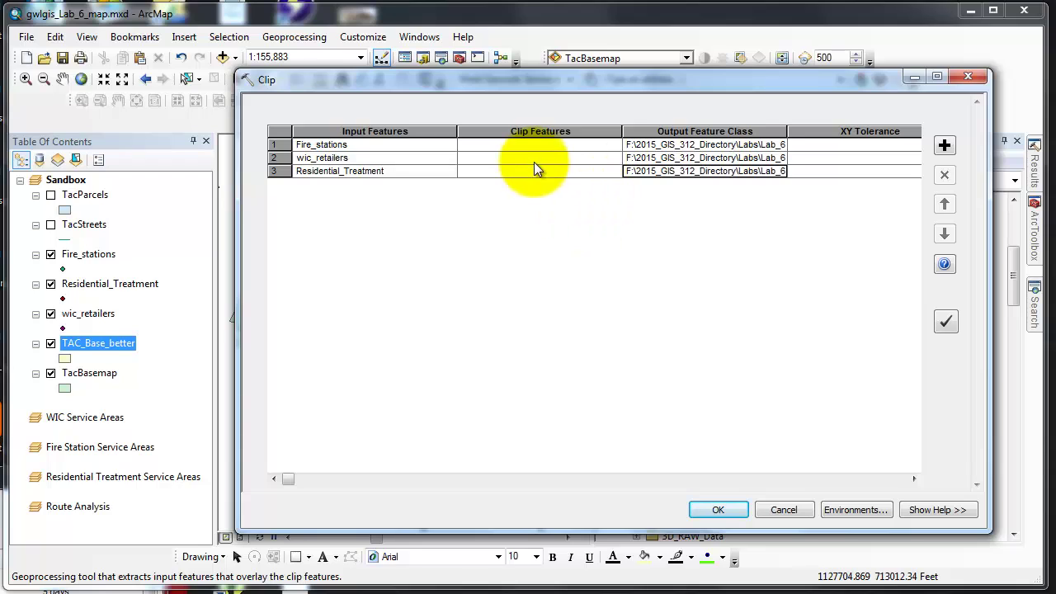
click(519, 145)
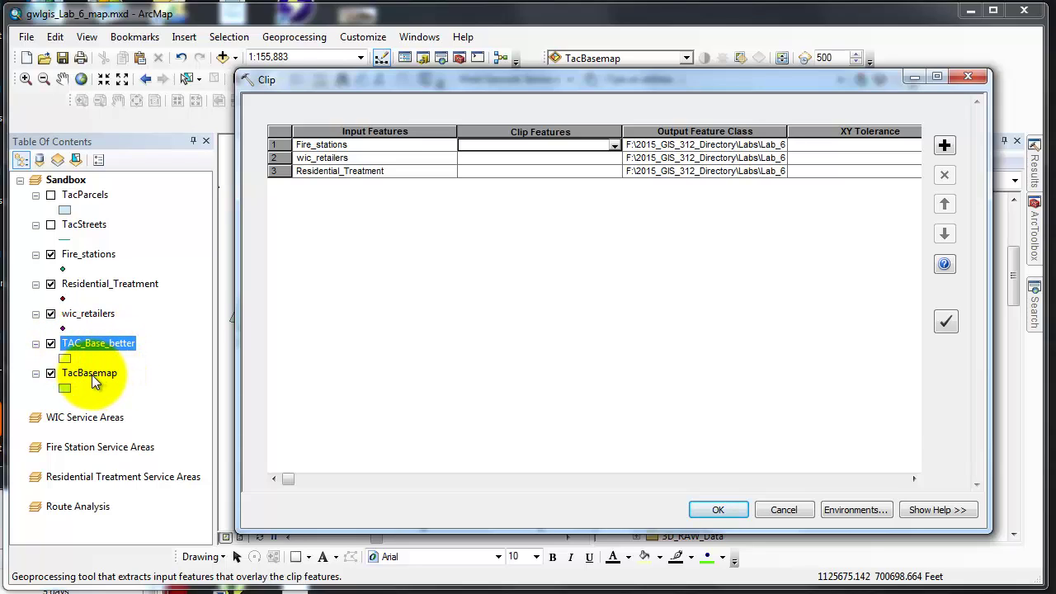
mouse_move(523, 84)
mouse_down()
mouse_move(507, 130)
mouse_move(471, 445)
mouse_up()
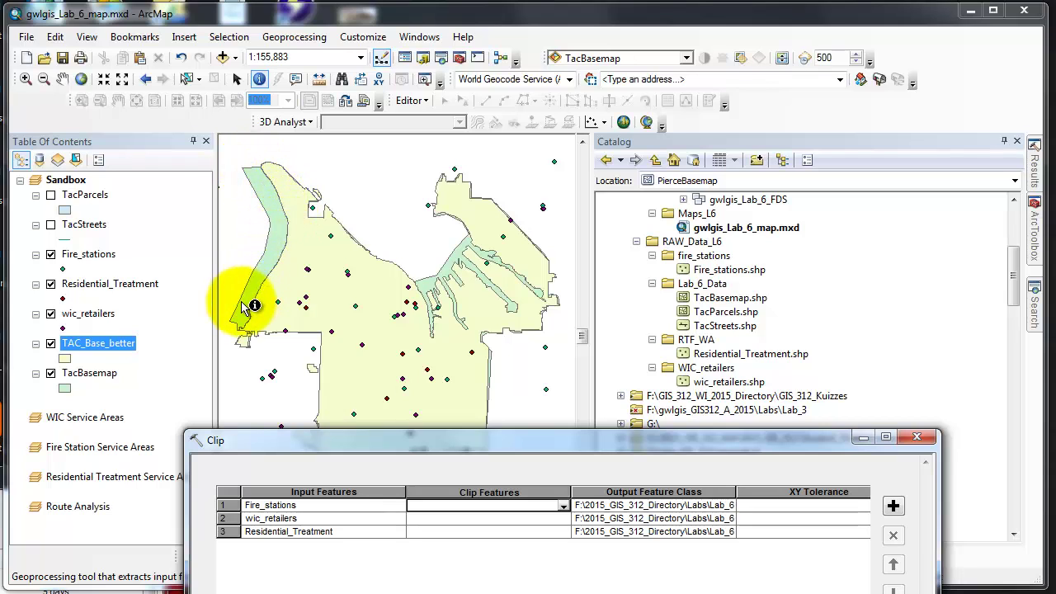
drag(536, 438, 538, 83)
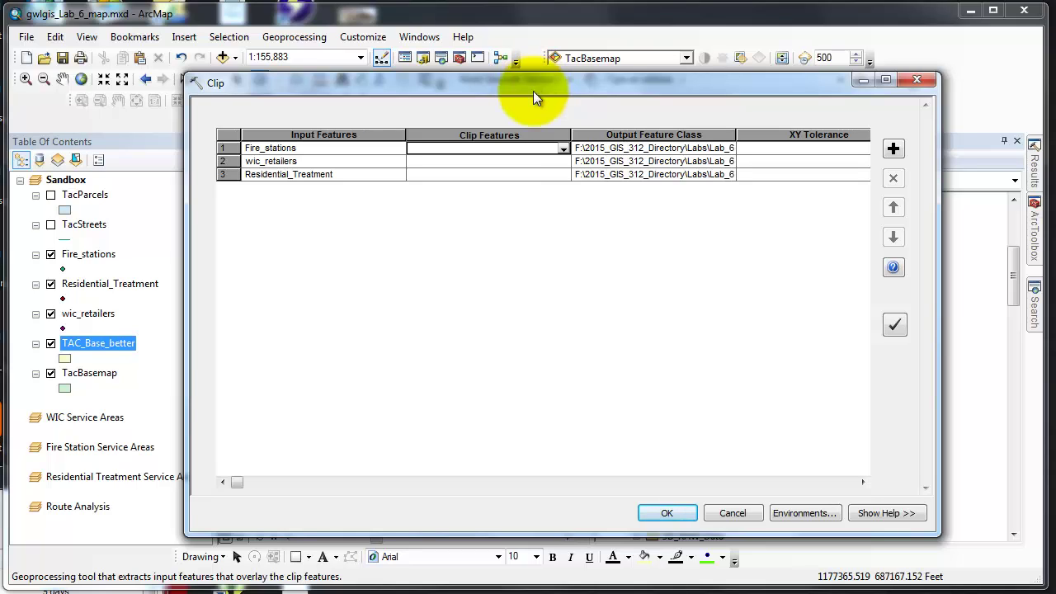
Set row 1's clip features to TAC_Base_better and Fill it down to rows 2 and 3
click(564, 149)
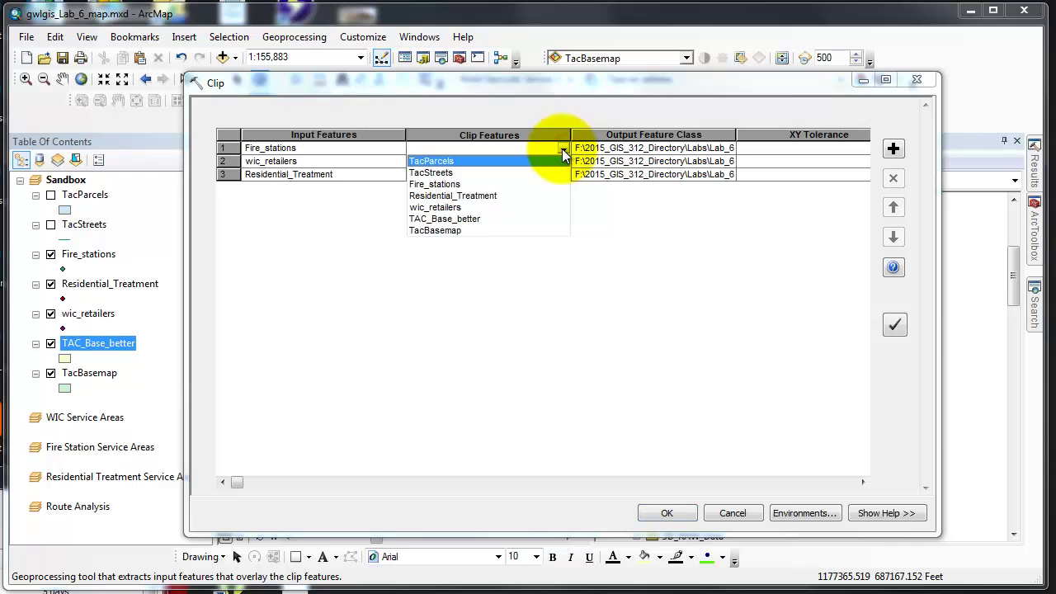
click(458, 219)
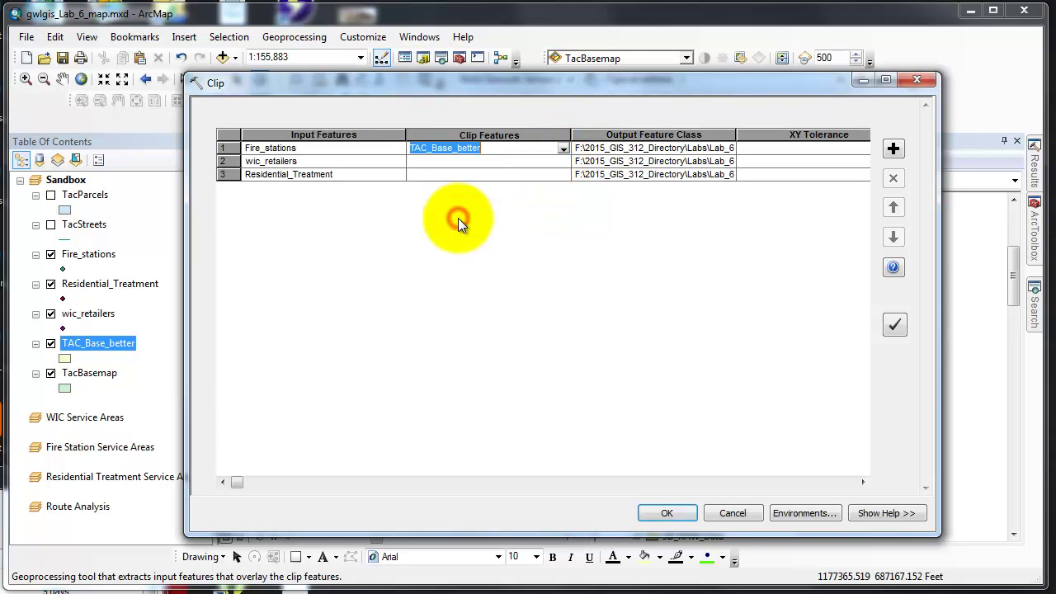
click(490, 150)
right_click(490, 152)
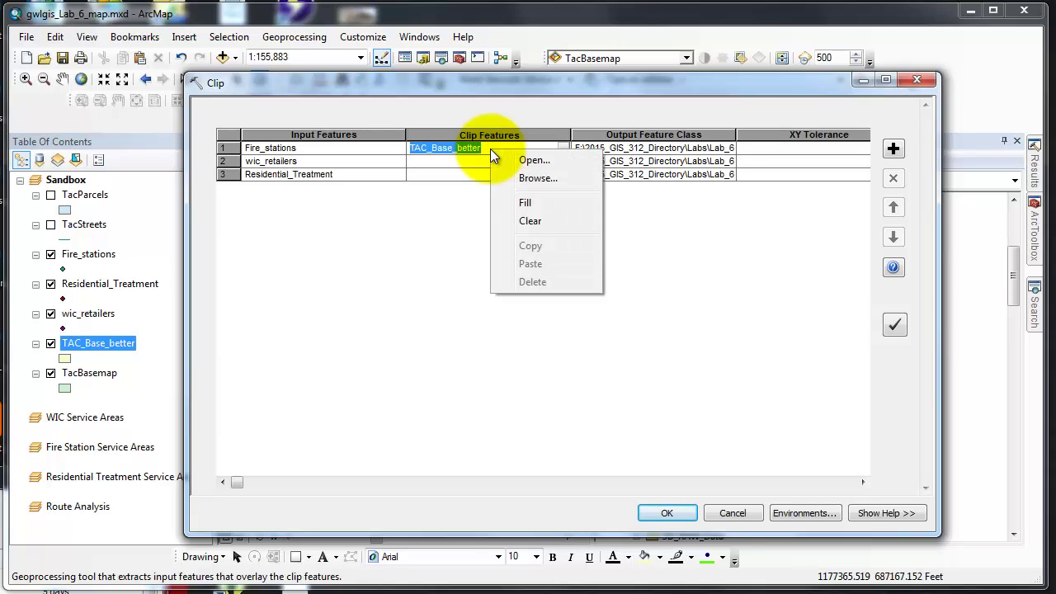
click(525, 204)
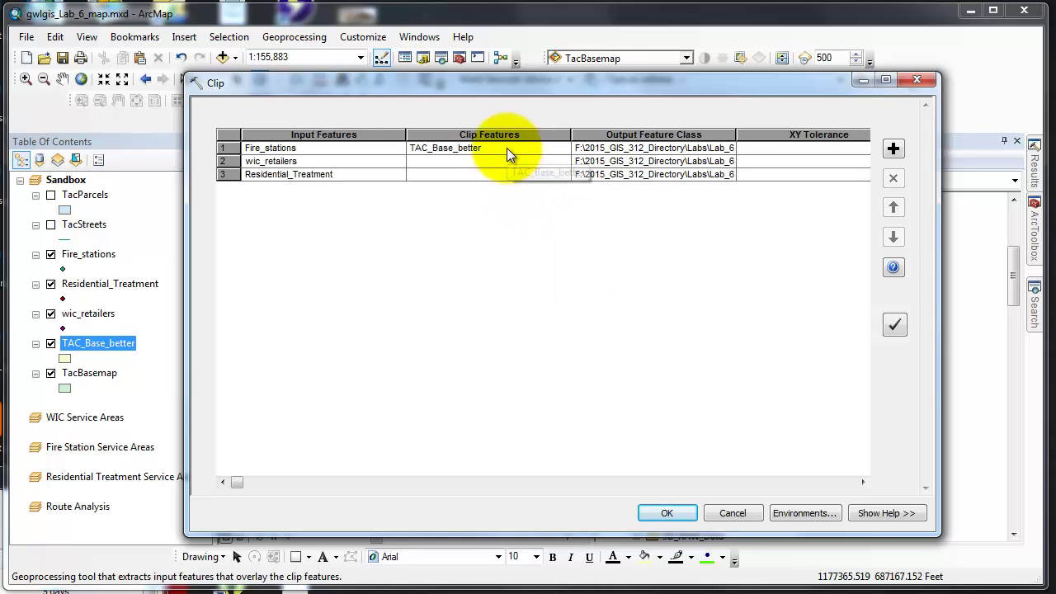
right_click(507, 150)
click(539, 200)
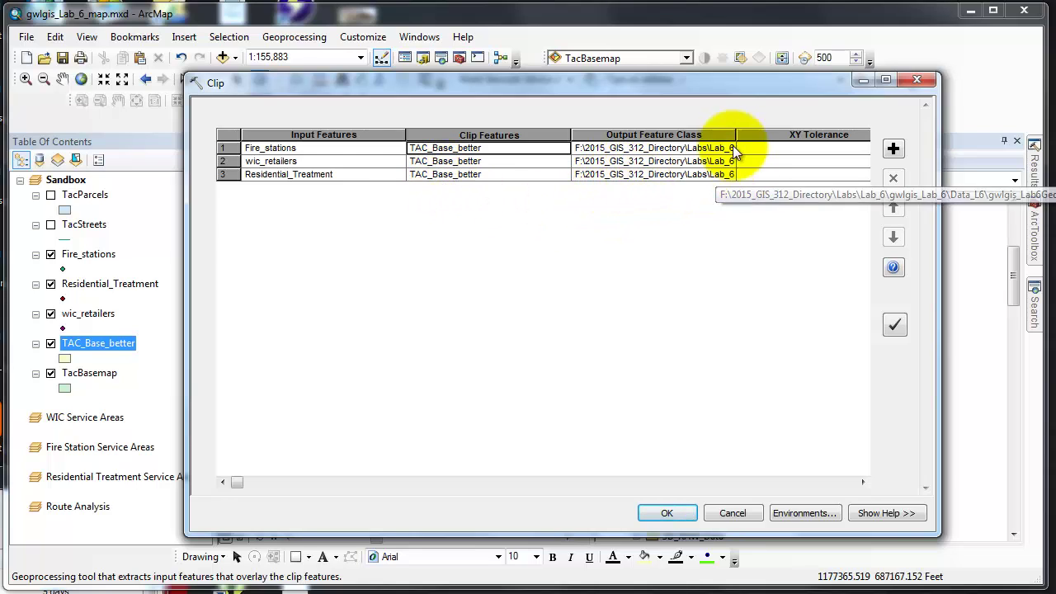
Resize the grid columns to review full output paths in the gwlgis_Lab_6_FDS dataset
drag(737, 133, 858, 134)
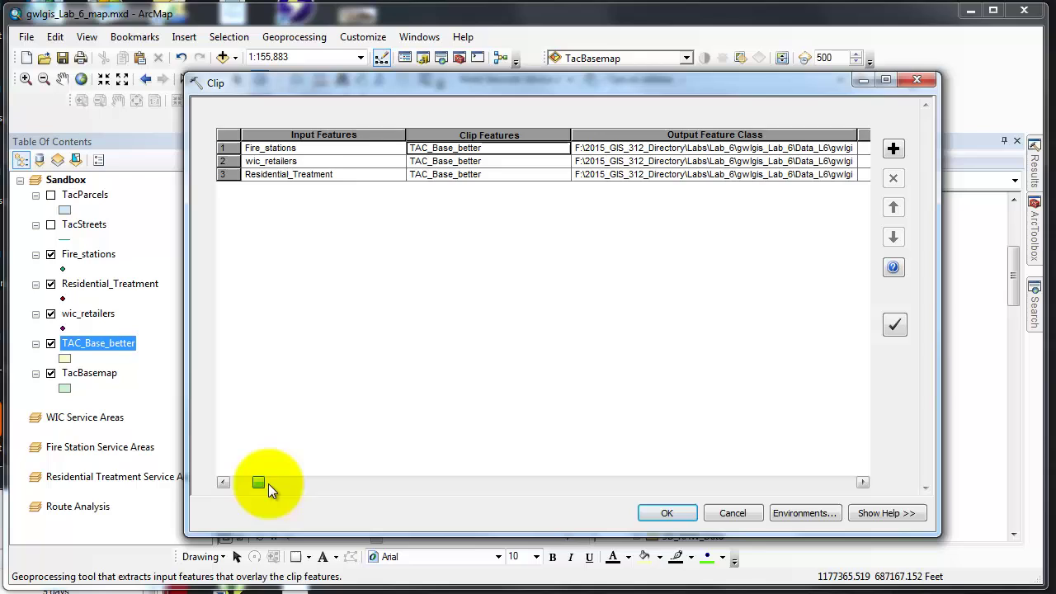
drag(240, 483, 295, 484)
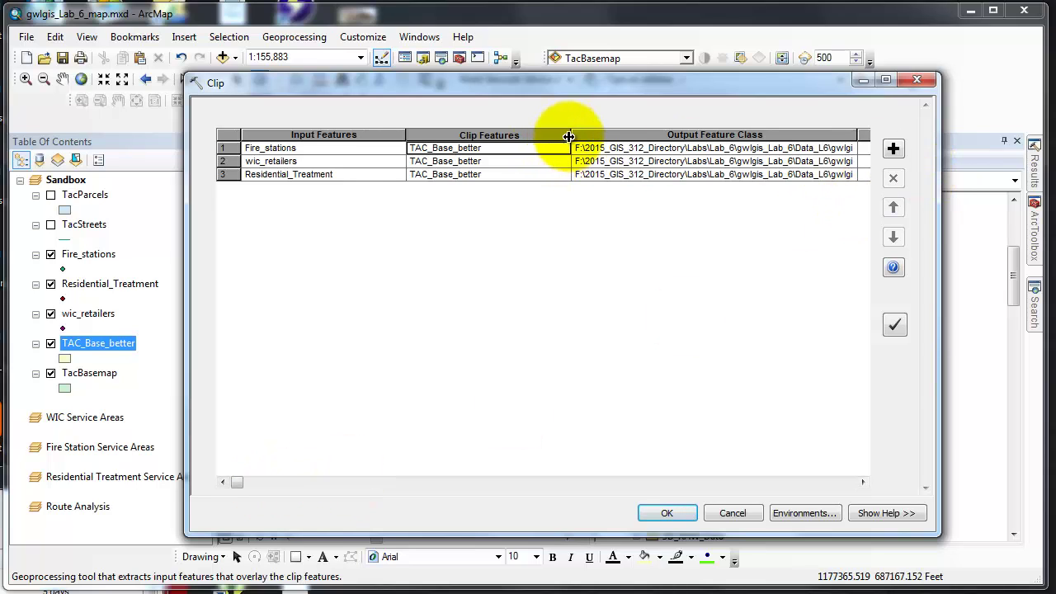
drag(569, 134, 498, 138)
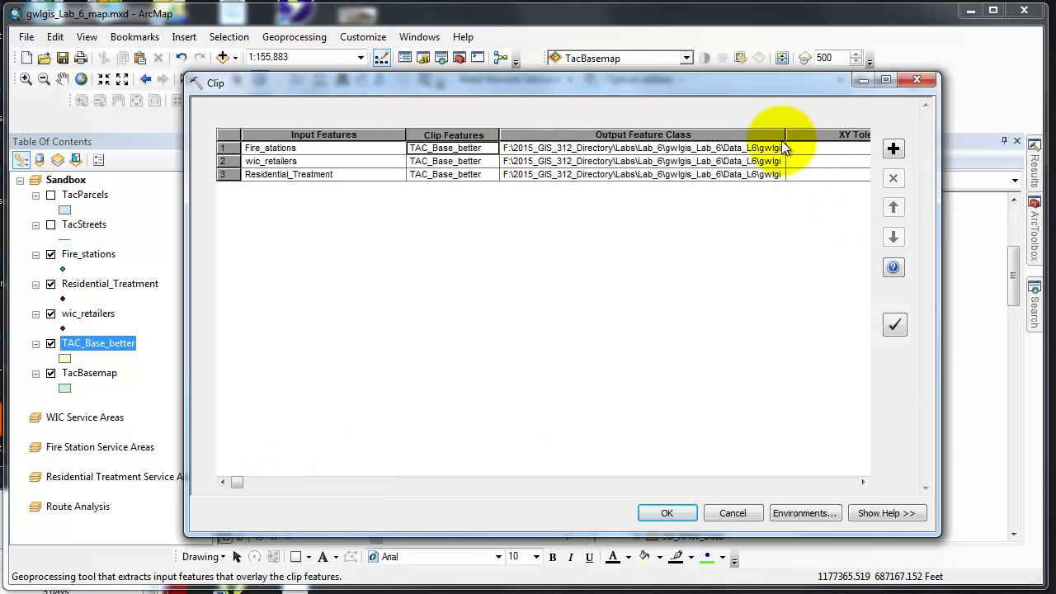
drag(785, 135, 856, 136)
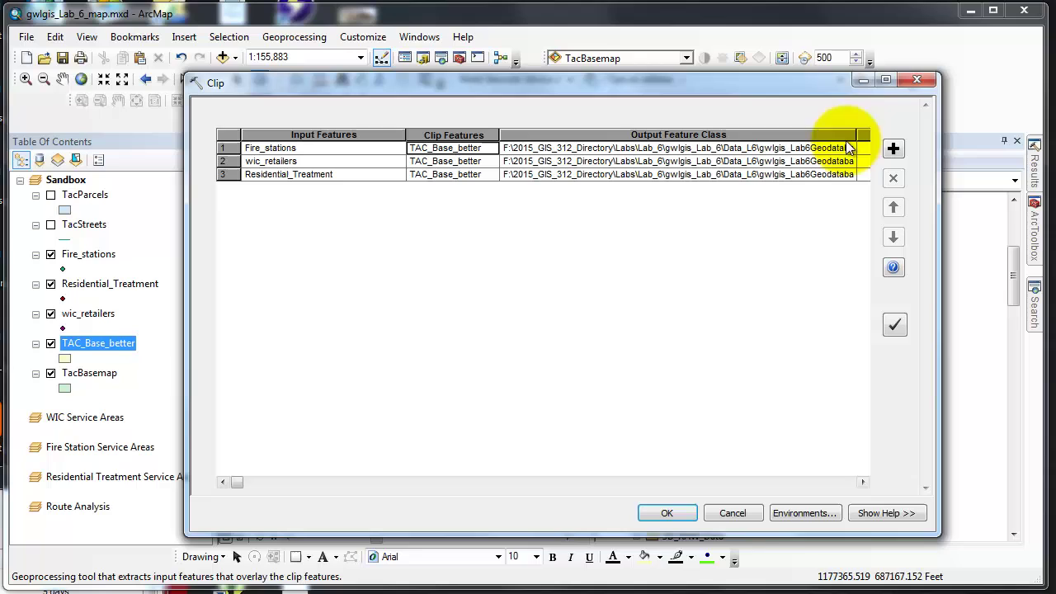
click(863, 482)
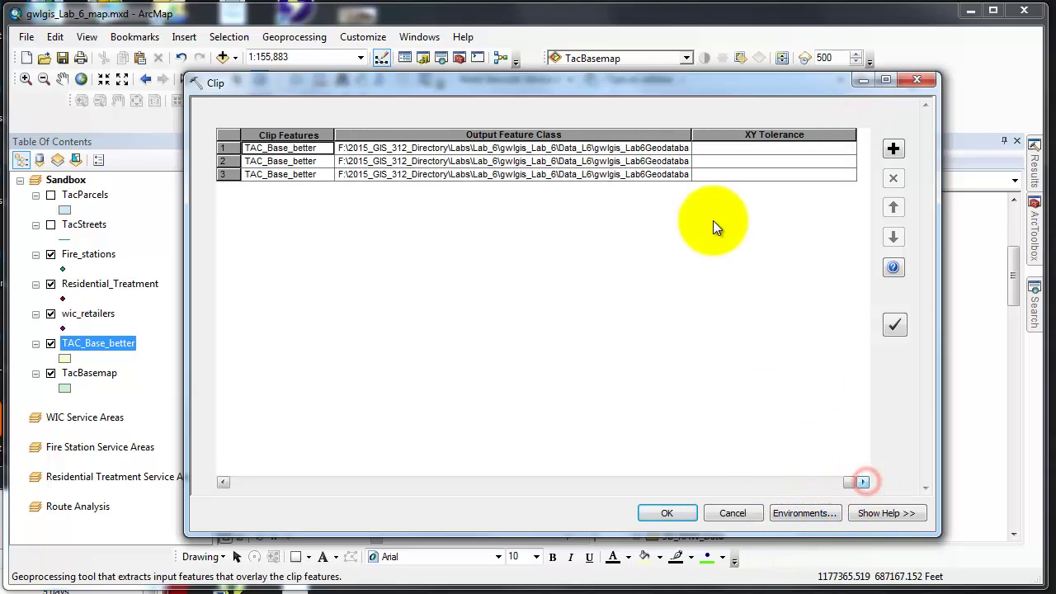
drag(691, 134, 800, 135)
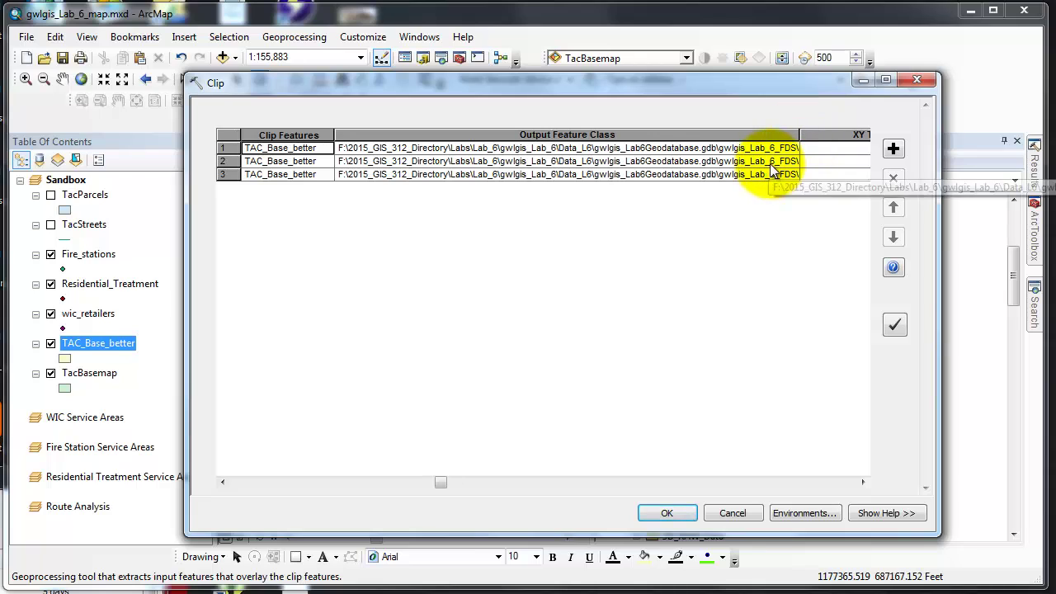
drag(800, 135, 843, 134)
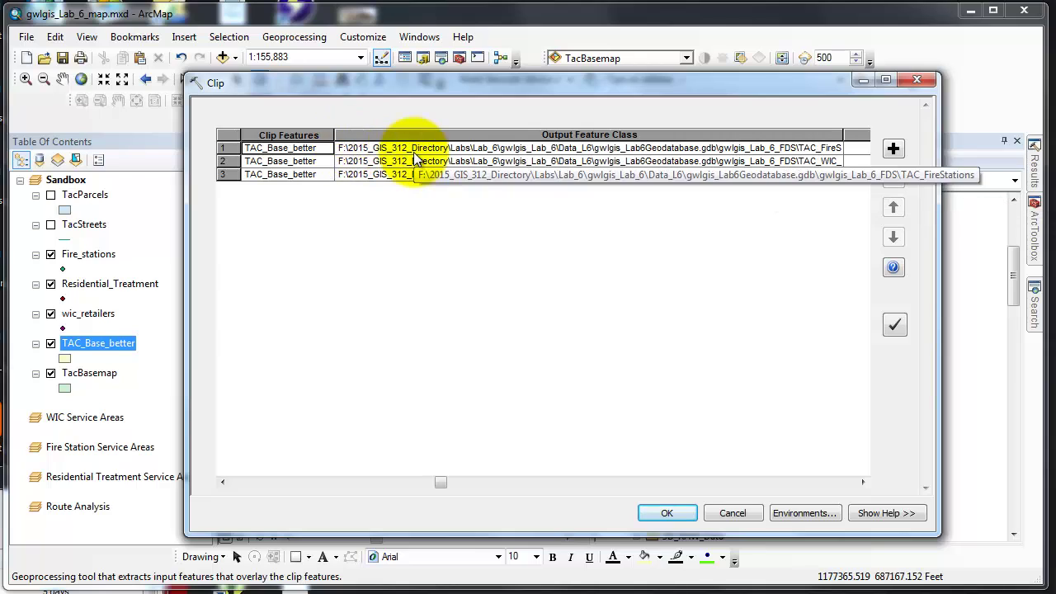
Run the batch Clip on all three layers and move the completion message aside
click(670, 512)
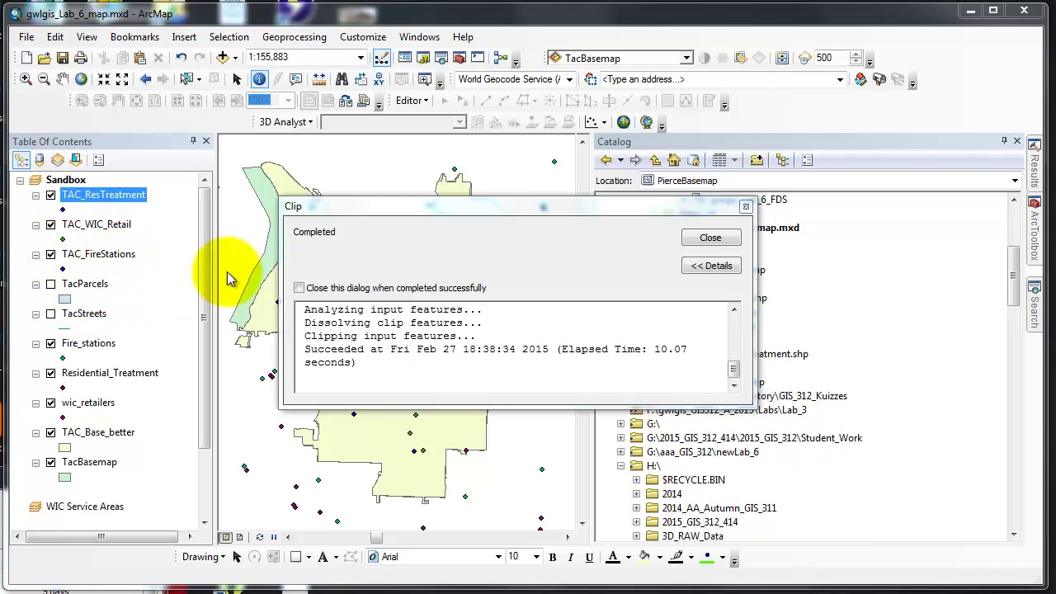
drag(550, 208, 766, 215)
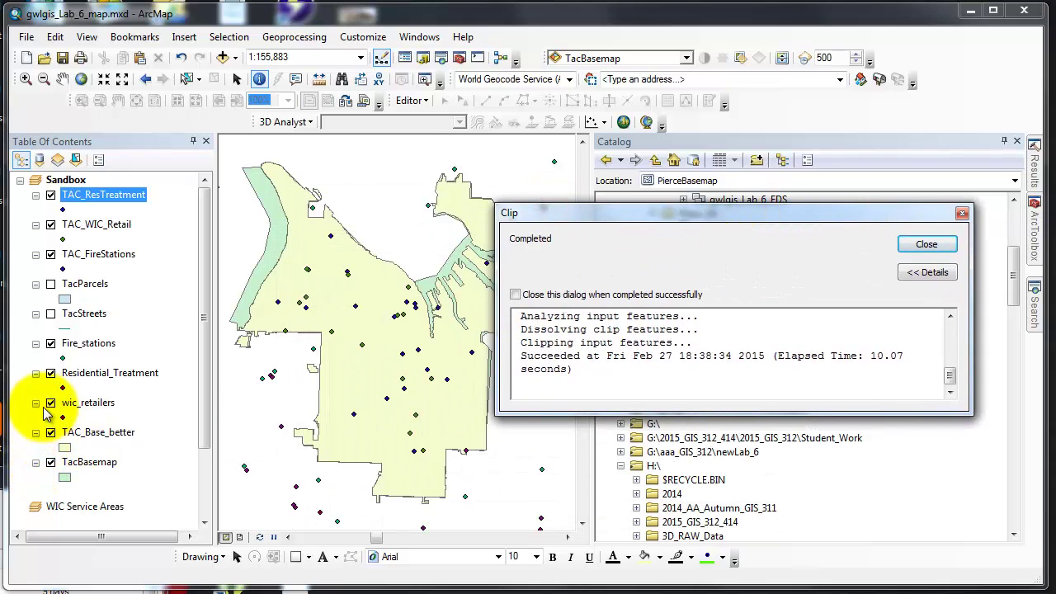
Close the completion message and hide the original wic_retailers and Residential_Treatment layers
click(932, 245)
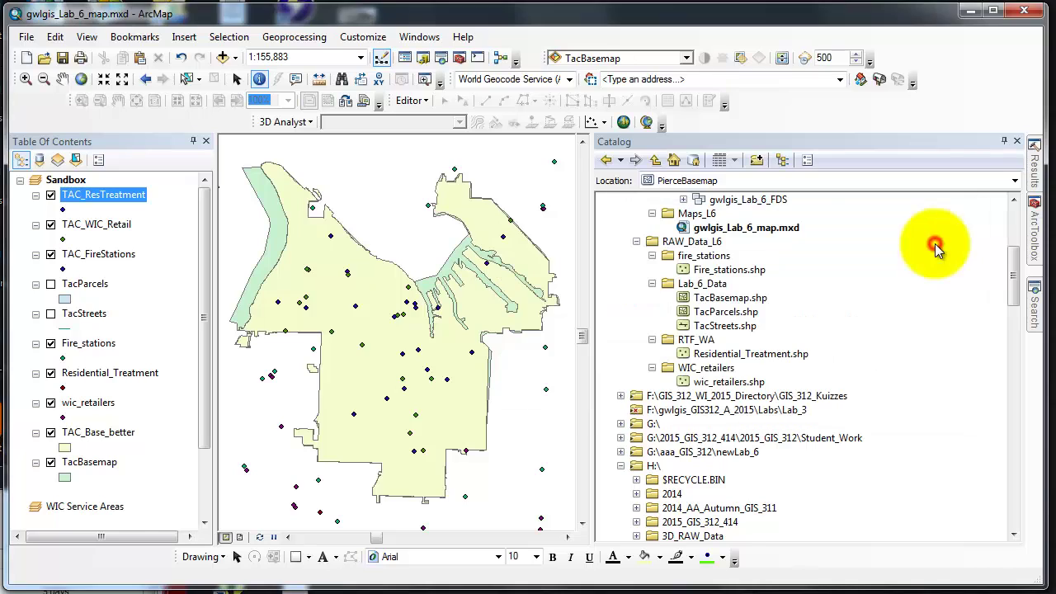
click(51, 403)
click(51, 373)
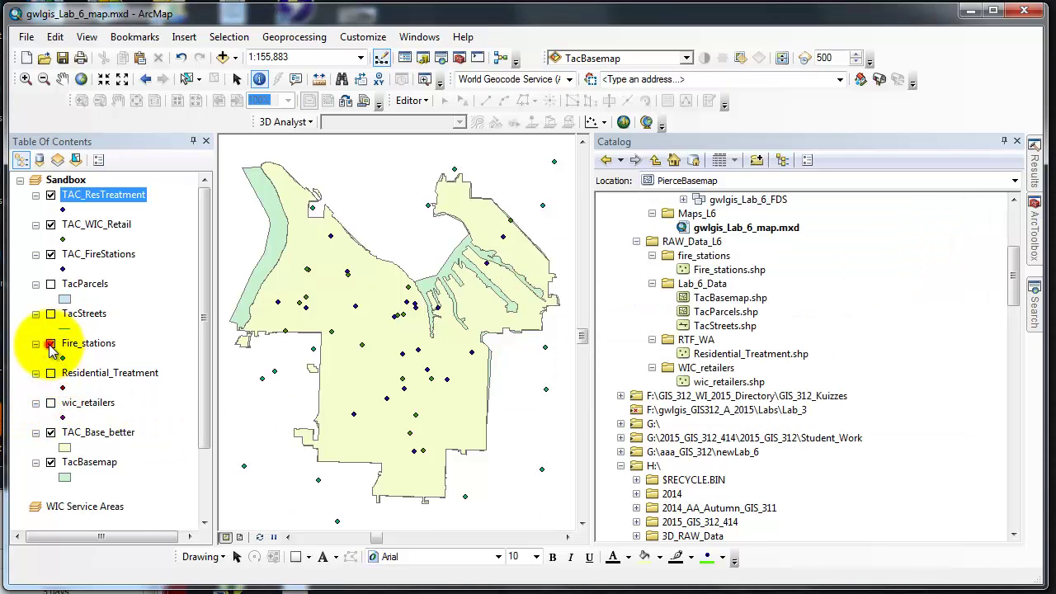